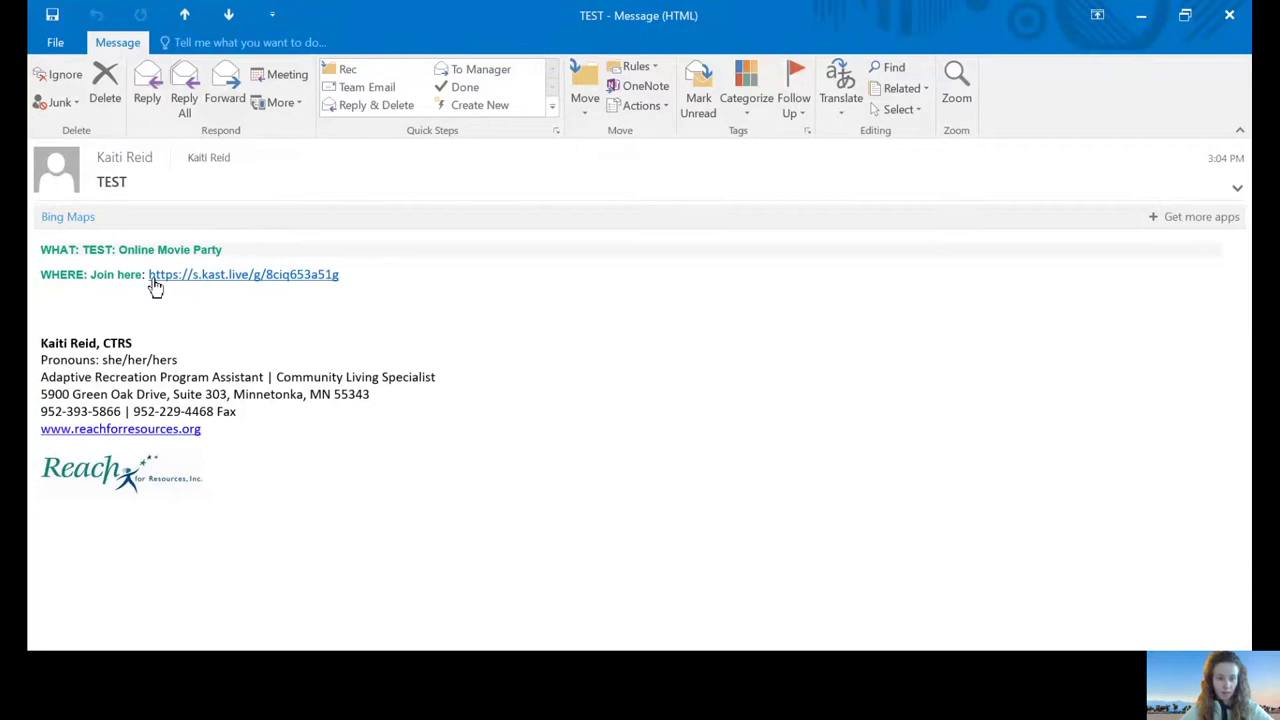
Copy the Kast join link from the TEST email about the online movie party
left_click_drag(346, 278, 148, 285)
right_click(148, 285)
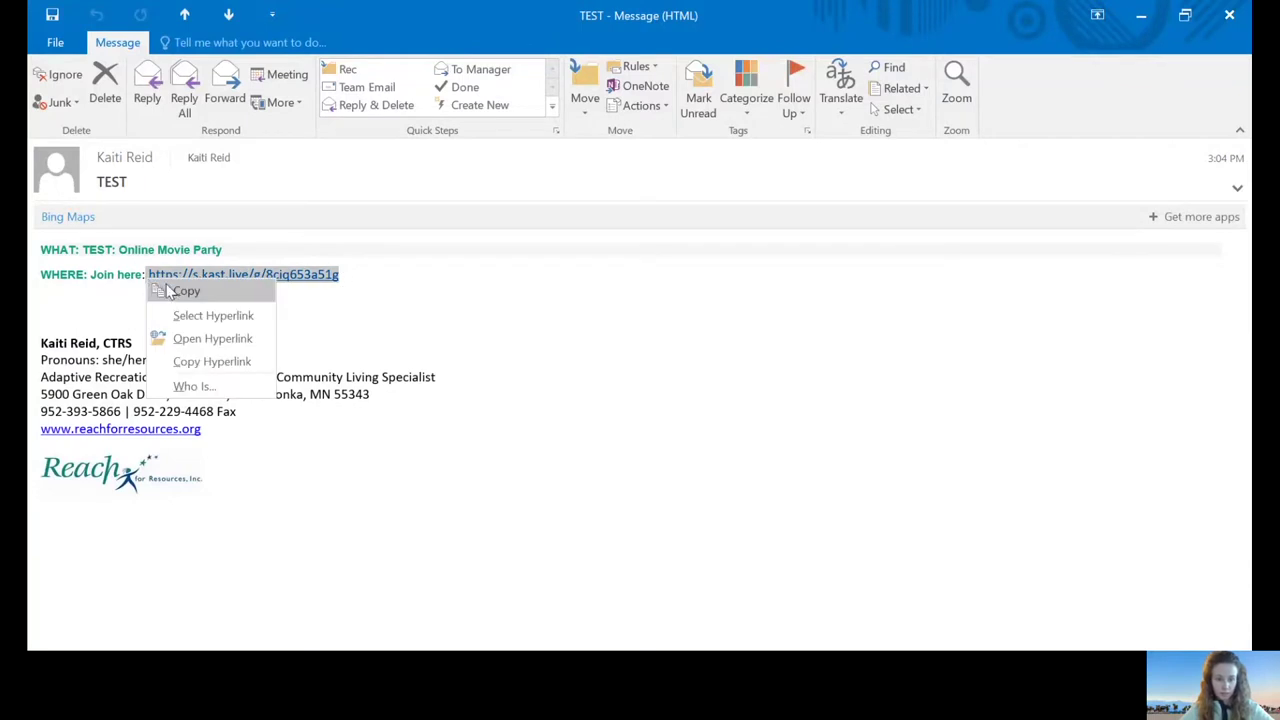
left_click(170, 289)
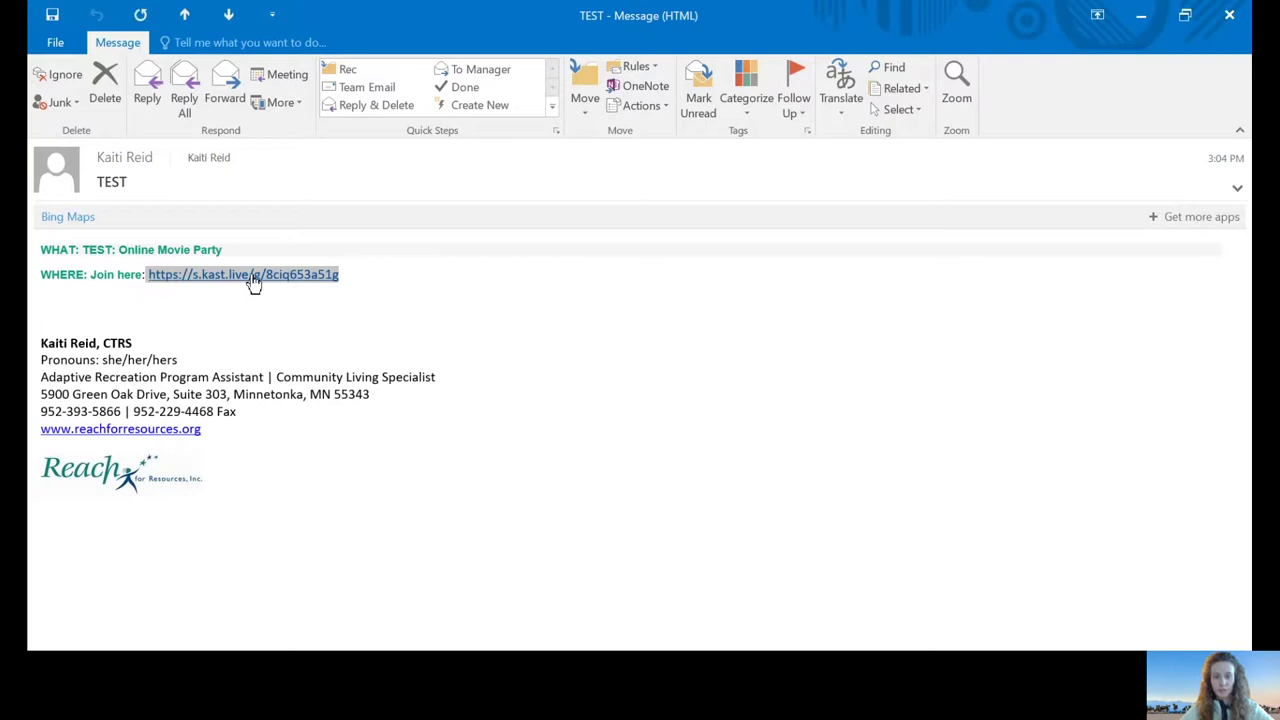
left_click(429, 330)
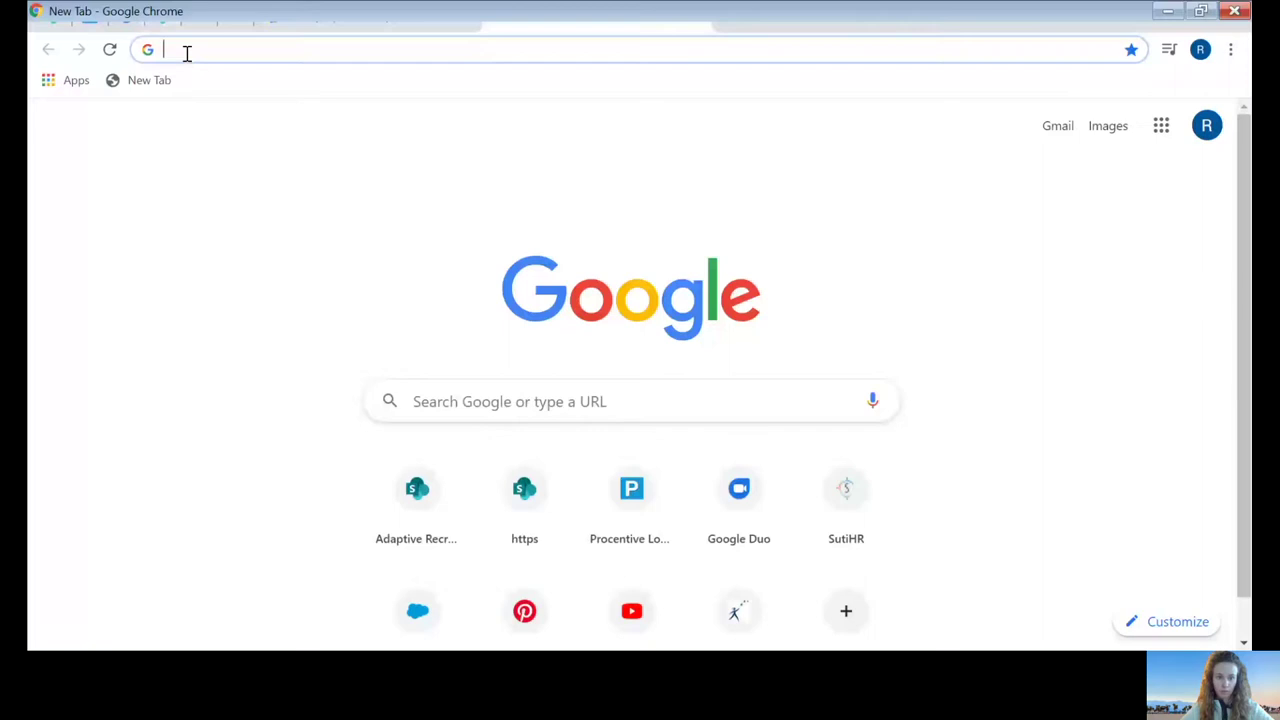
Switch to Chrome, open the copied Kast party link in the new tab and choose to watch on the web
key("ctrl+v")
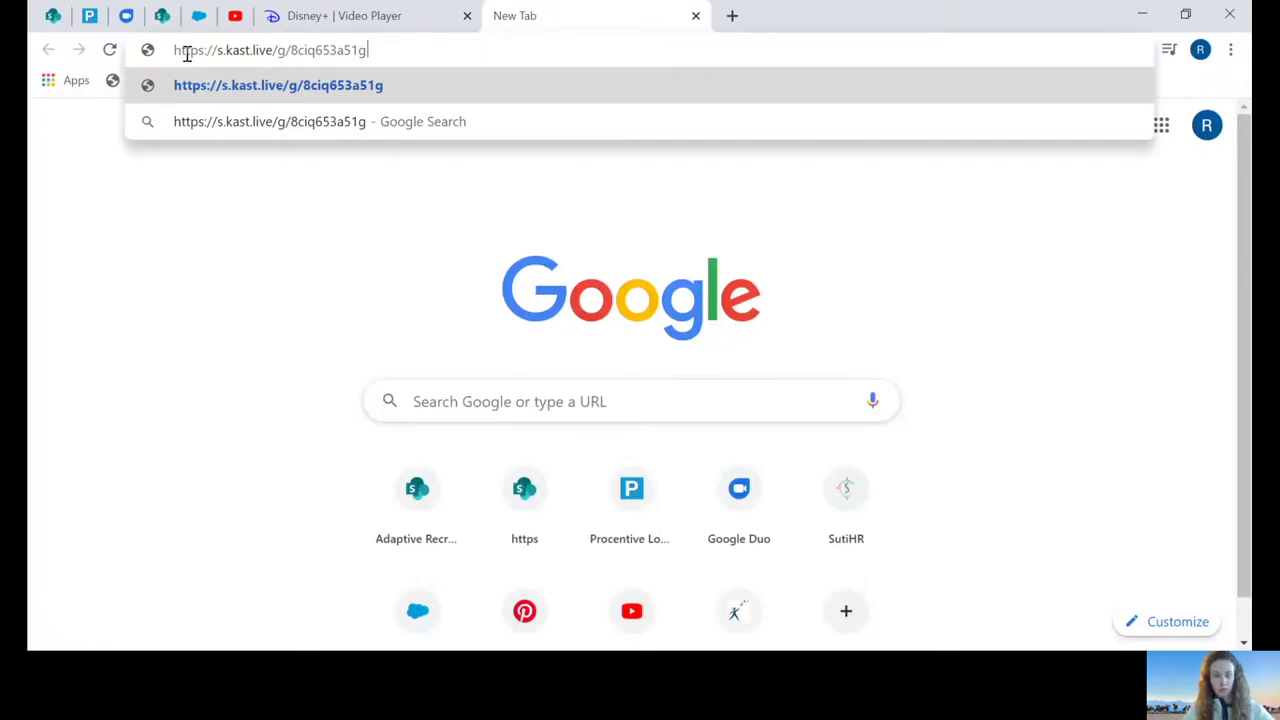
key("Return")
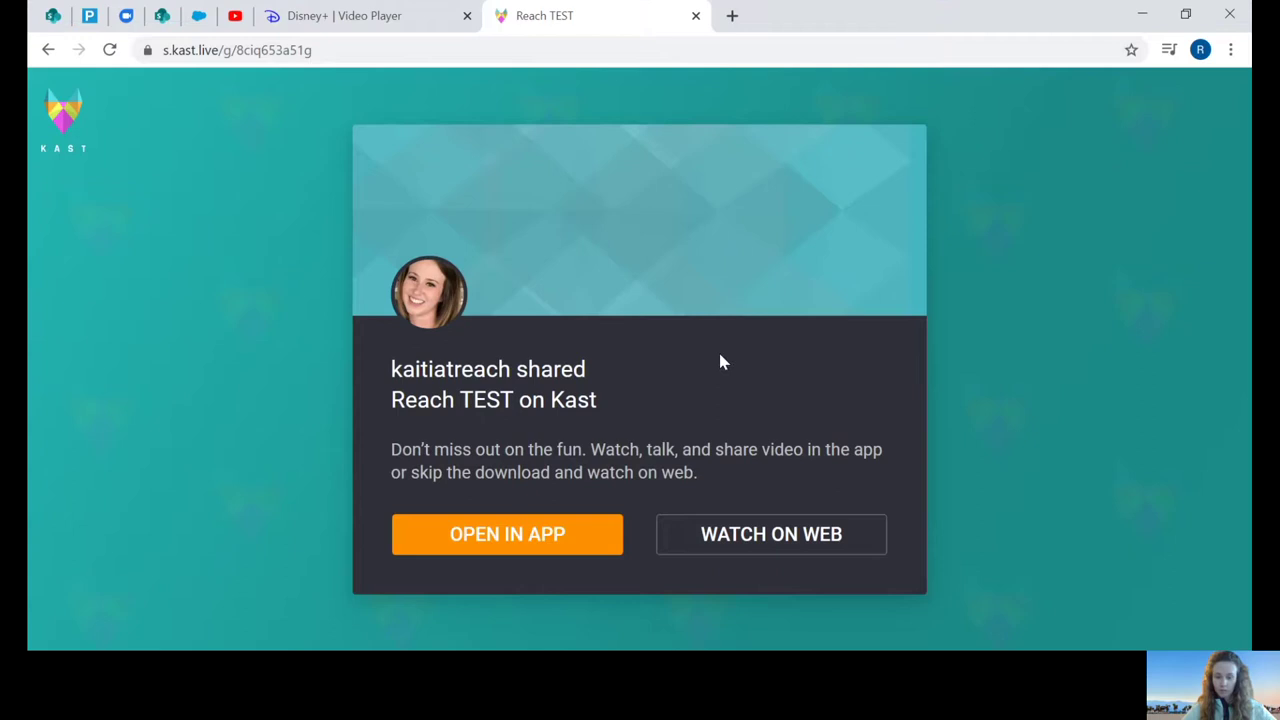
left_click(755, 537)
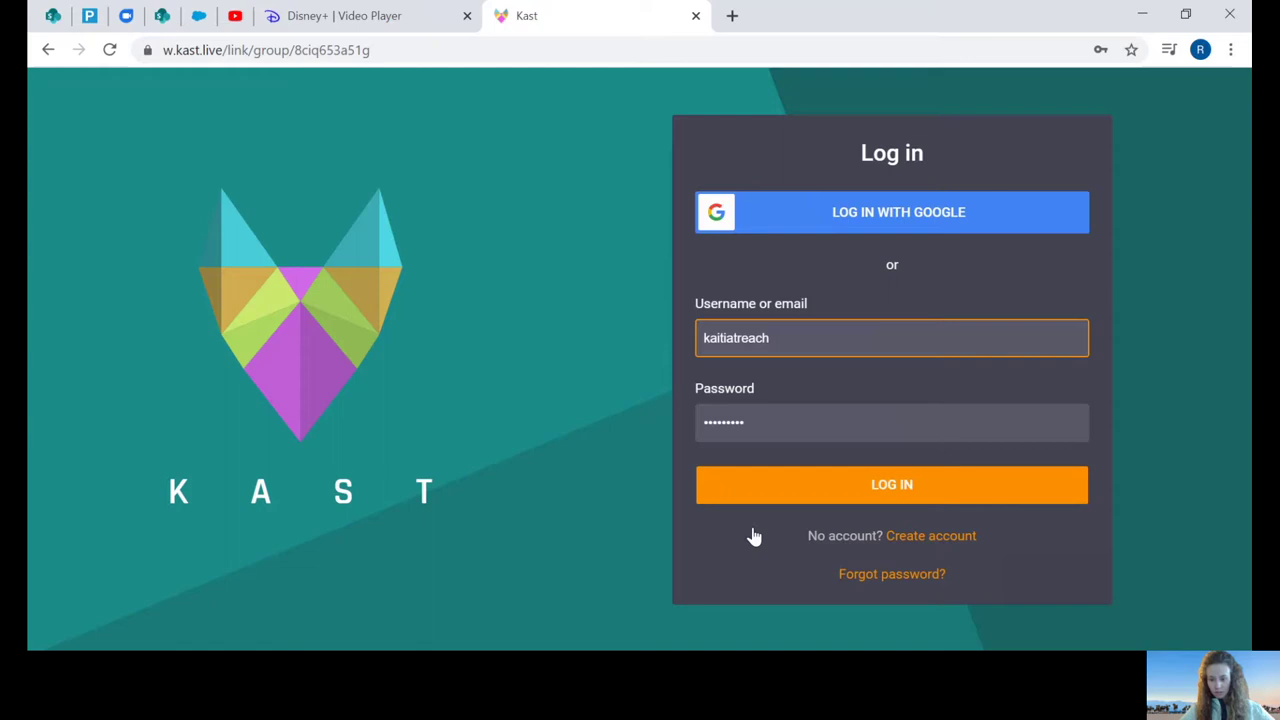
View the form for creating a Kast account and return to the log-in form
left_click(913, 538)
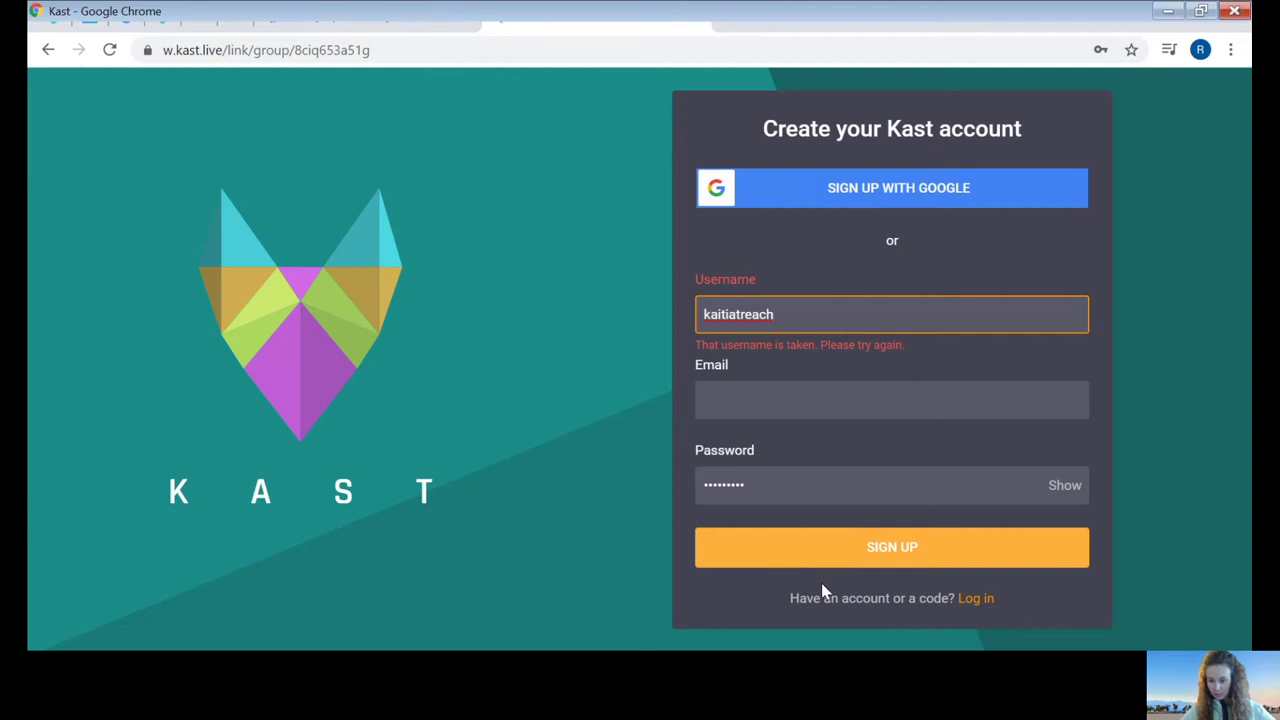
left_click(966, 601)
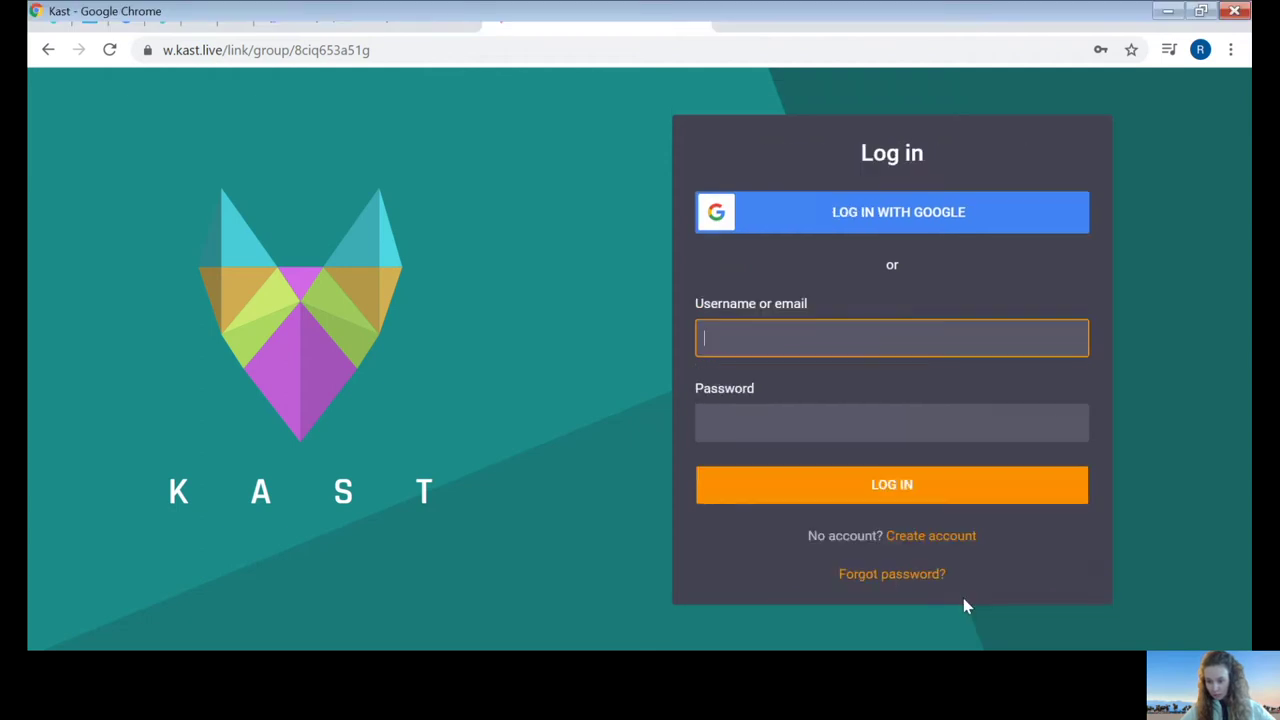
Enter the account username and log in to Kast with the filled-in password
double_click(808, 339)
type("koreid95")
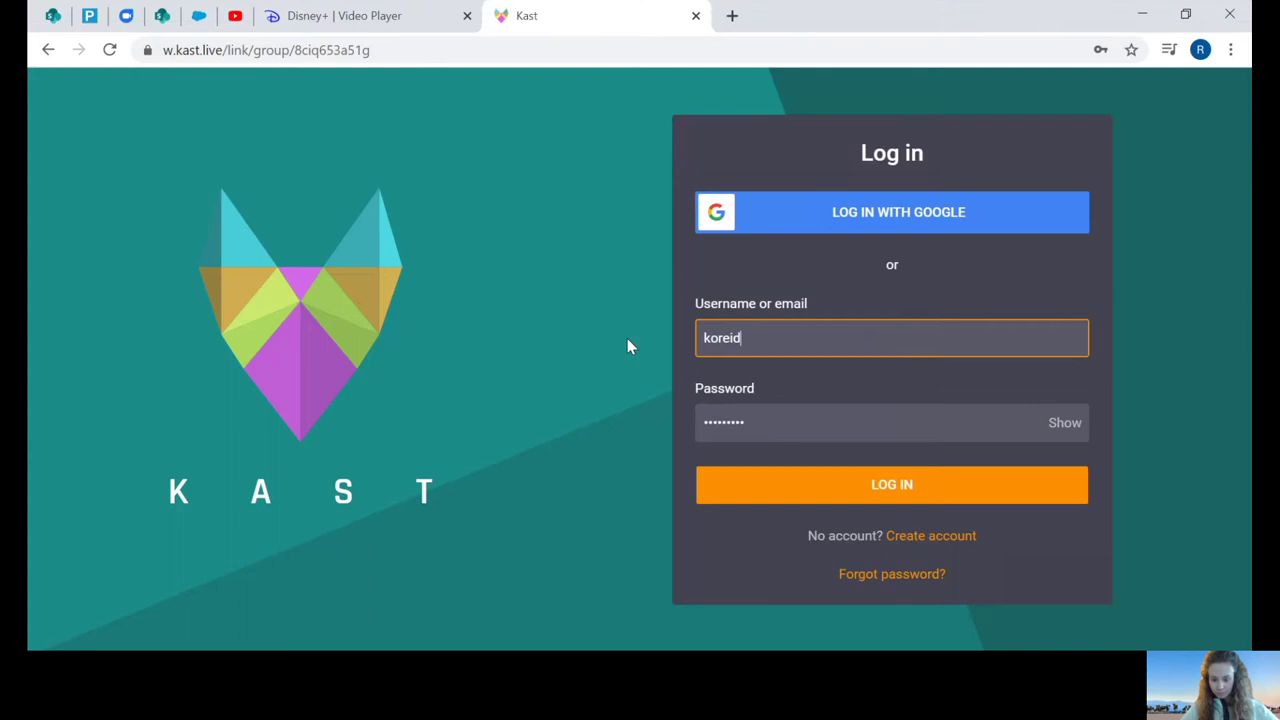
left_click(758, 486)
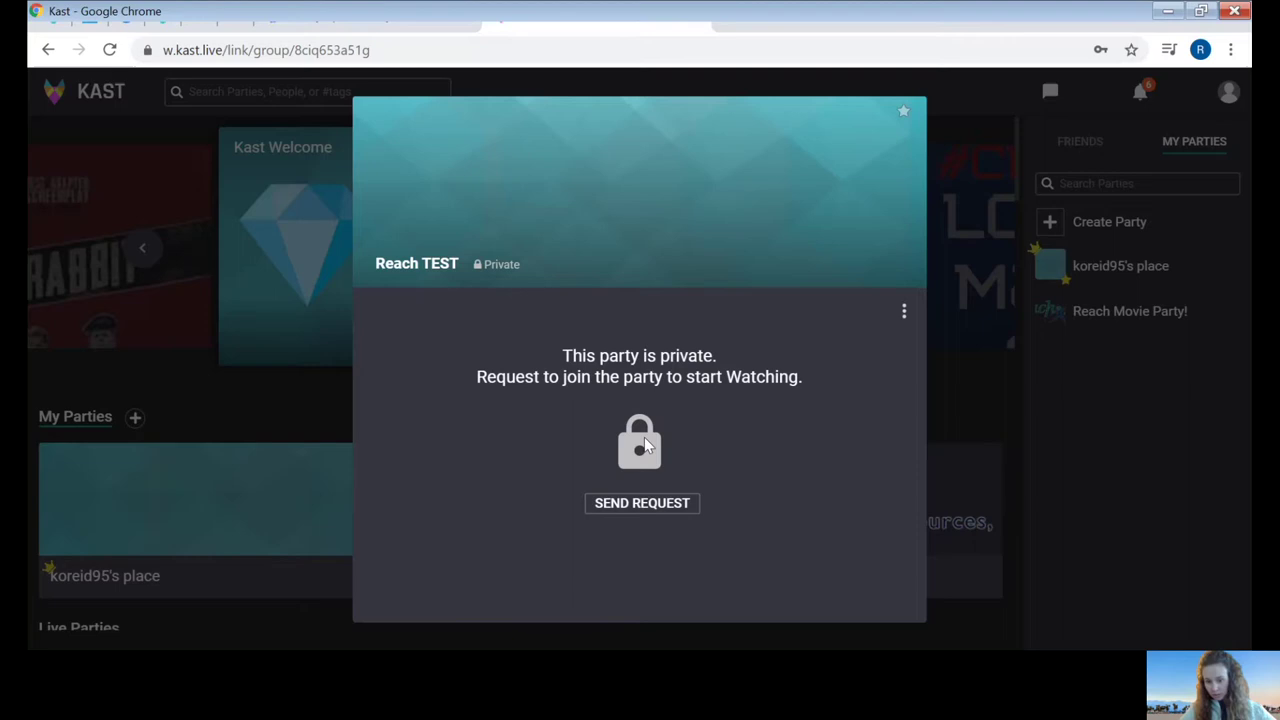
Request to join the private Reach TEST party, and join and enter the party room once admitted
left_click(632, 510)
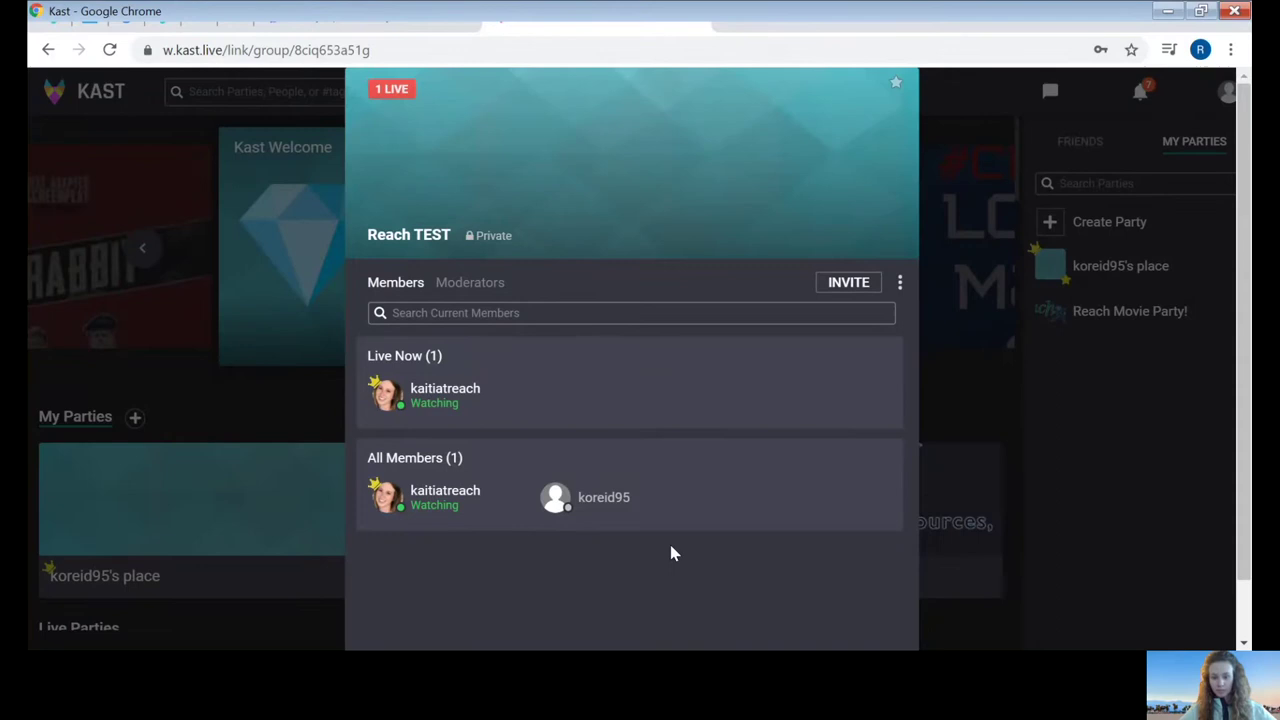
scroll(671, 551, "down", 1)
scroll(671, 551, "up", 1)
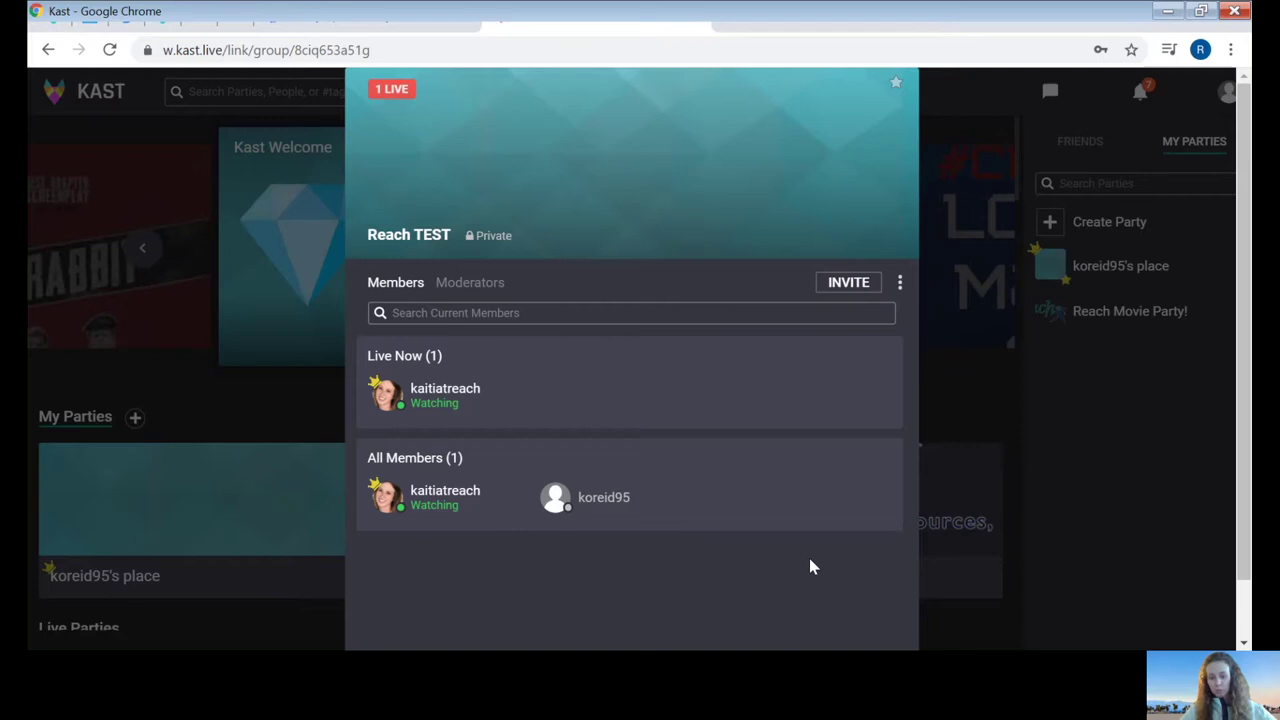
scroll(809, 567, "down", 1)
scroll(810, 562, "down", 1)
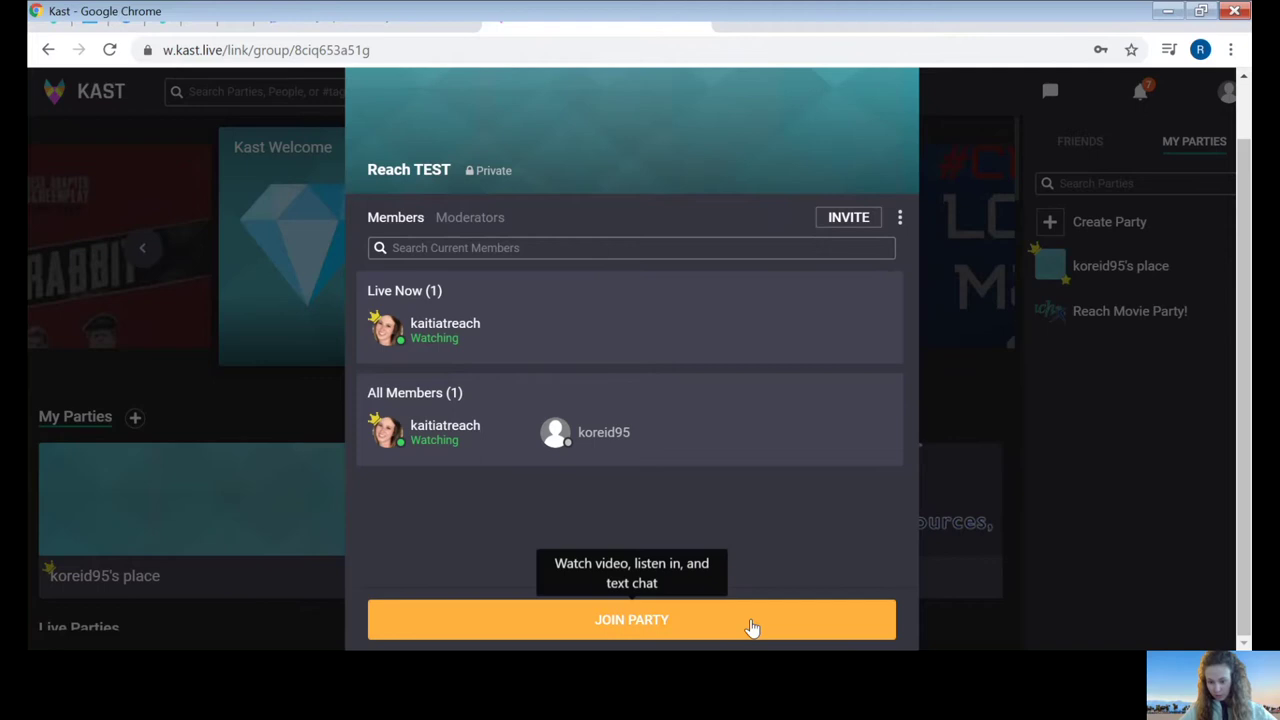
left_click(659, 621)
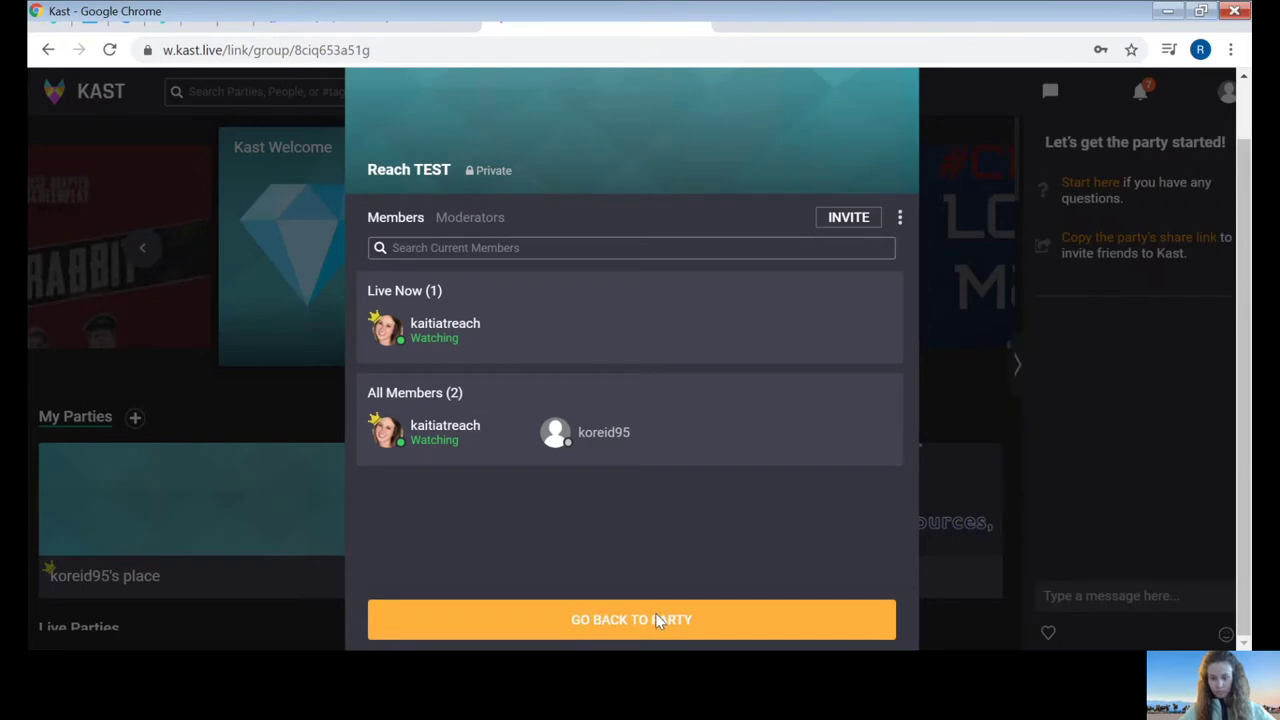
left_click(657, 620)
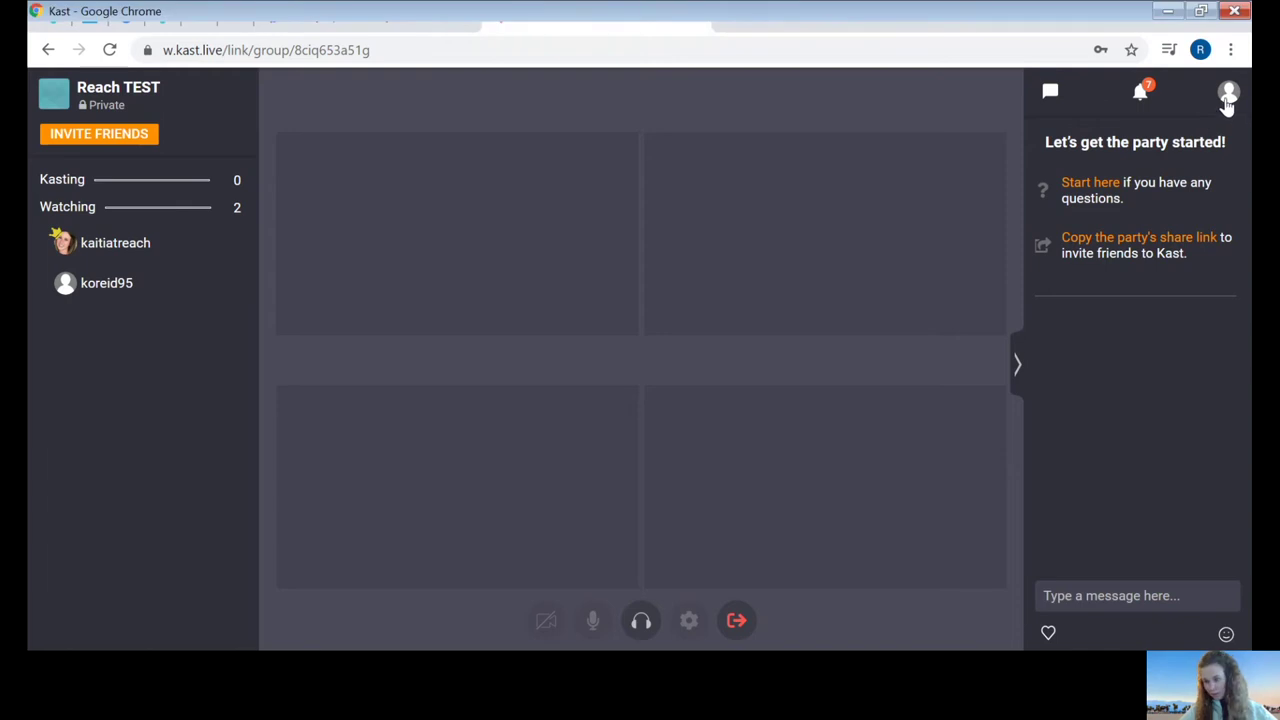
Look at the profile menu and the messages list in the party room, closing each again
left_click(1226, 104)
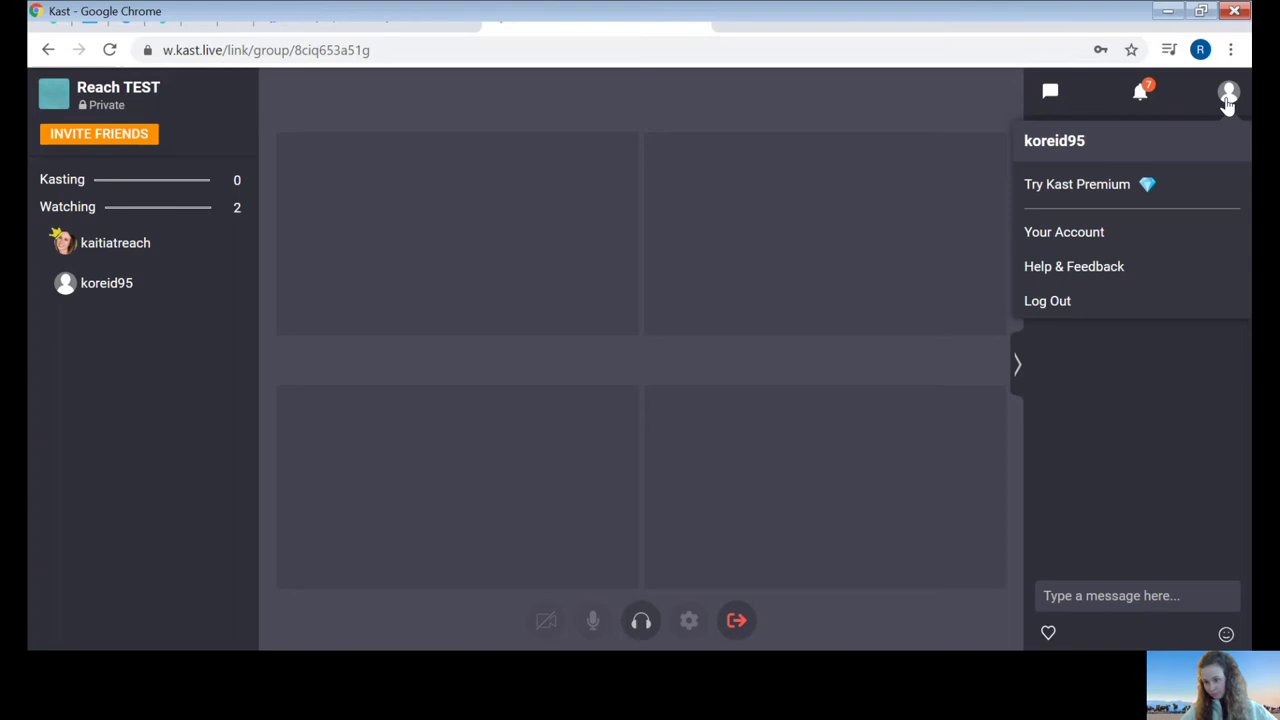
left_click(1228, 104)
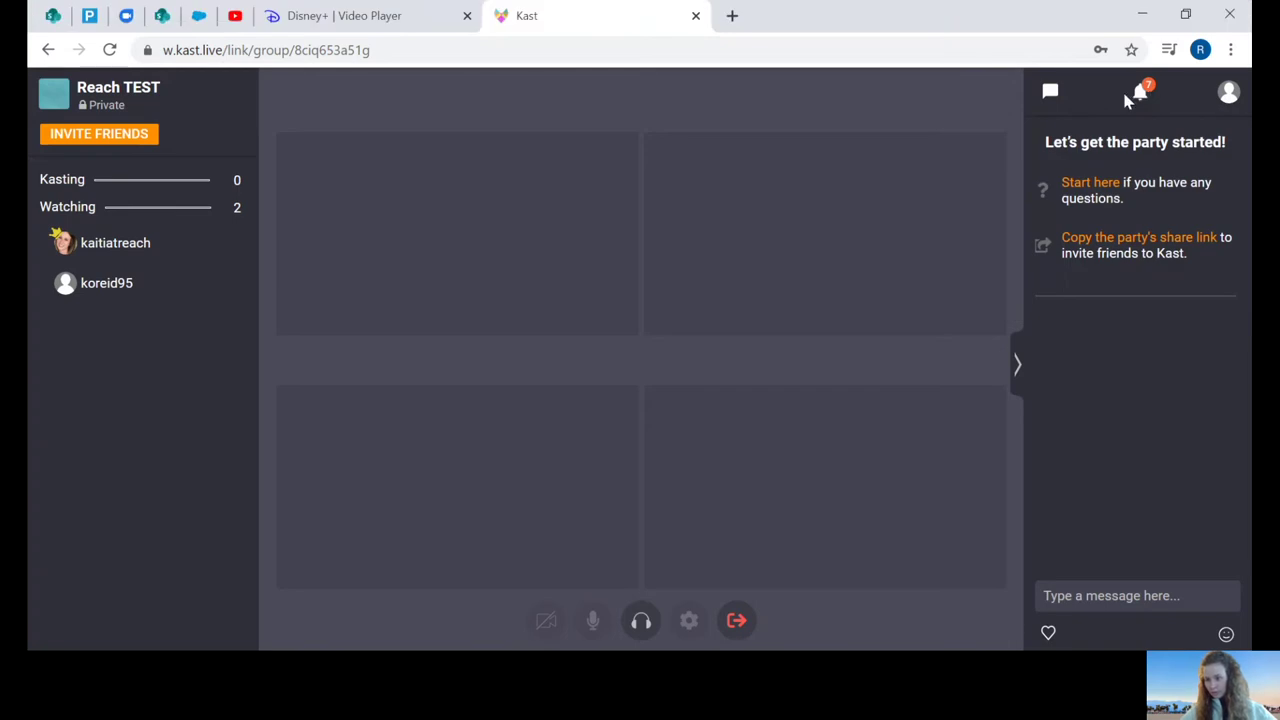
left_click(1050, 95)
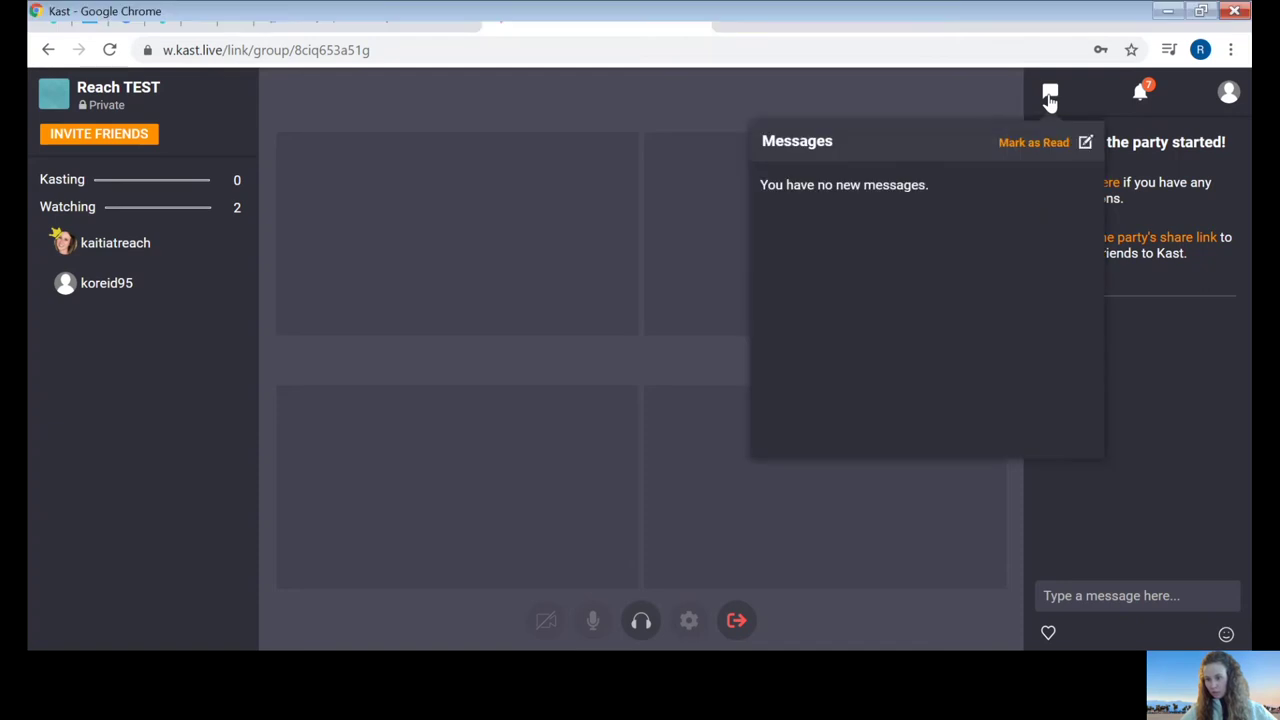
left_click(1050, 97)
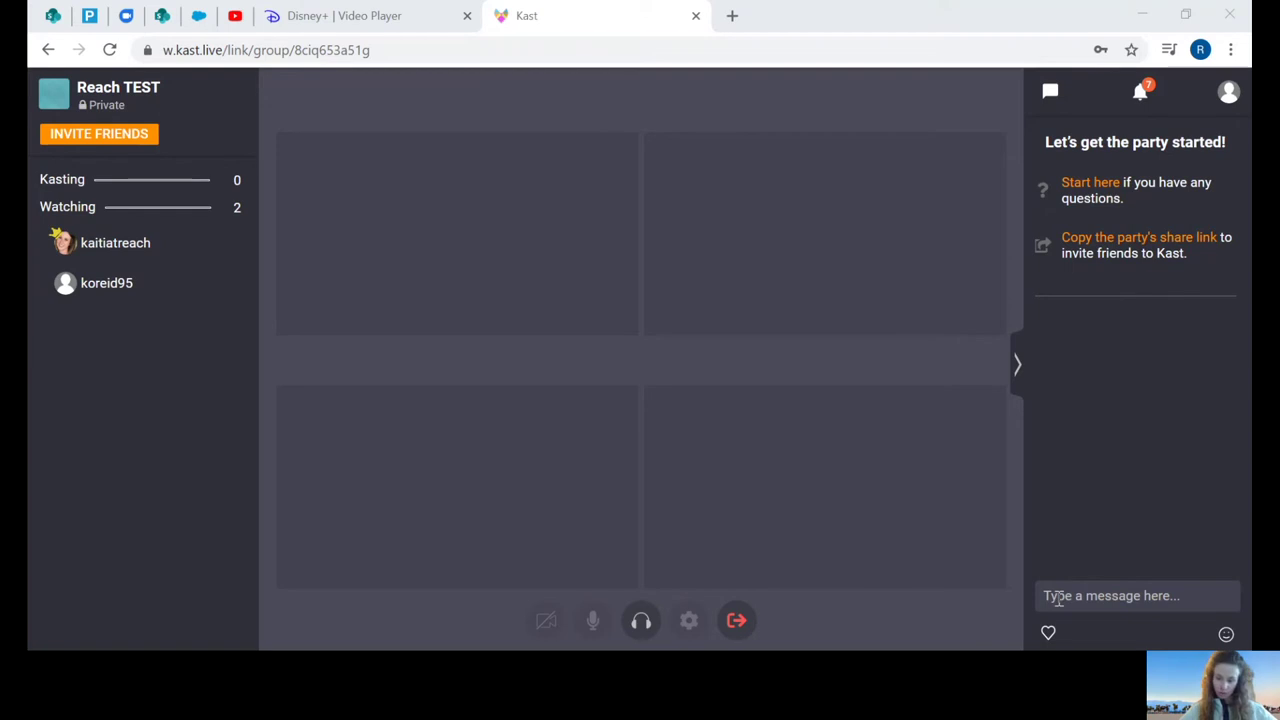
Send the message "Hi!" in the party chat
left_click(1058, 597)
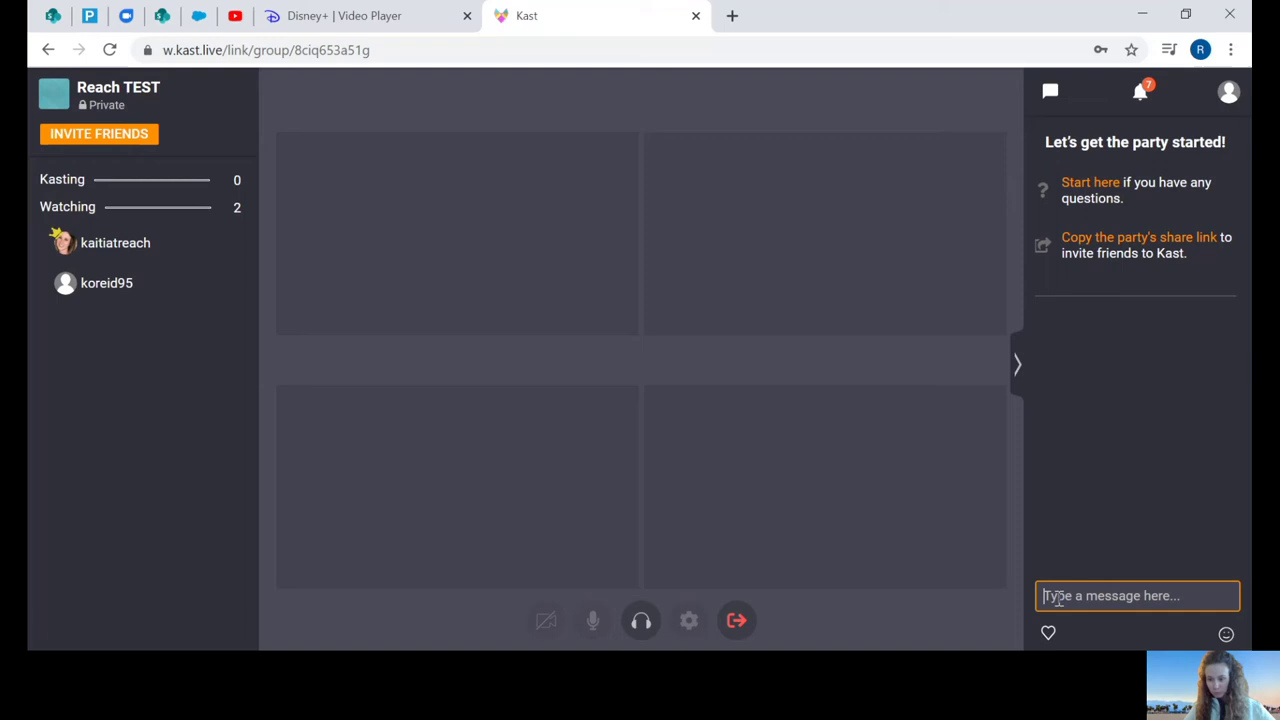
type("Hi")
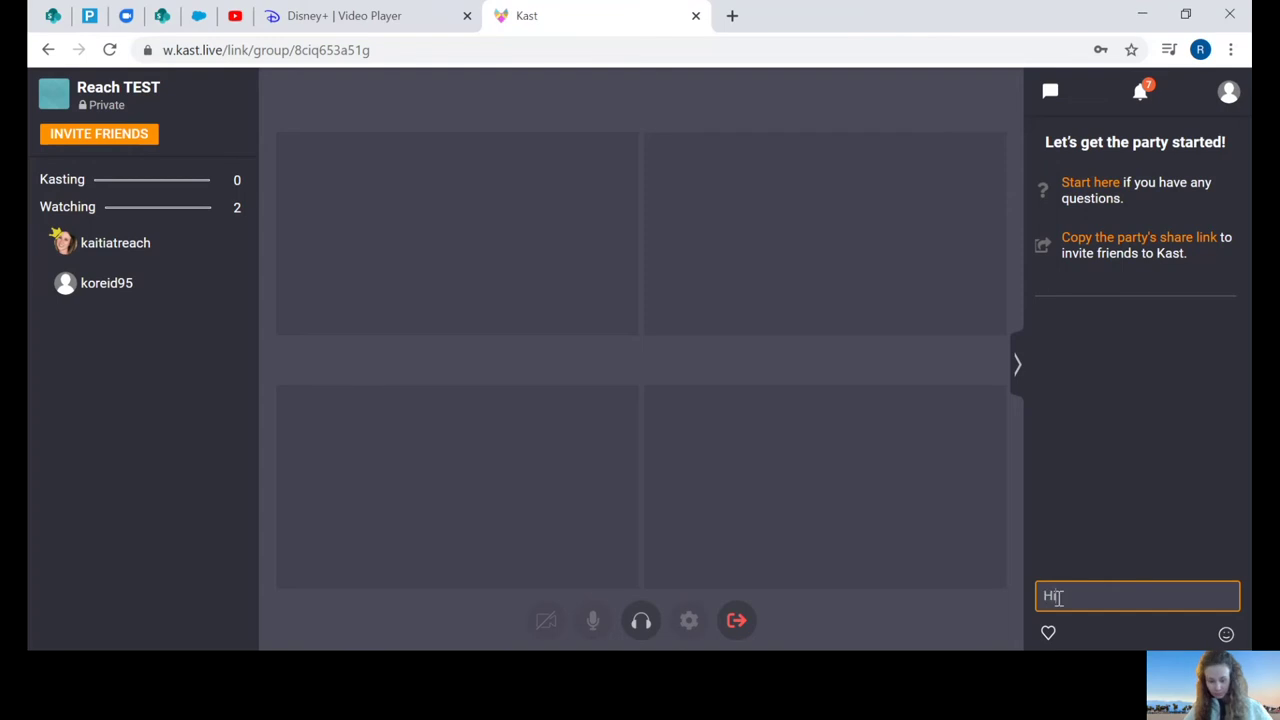
key("Return")
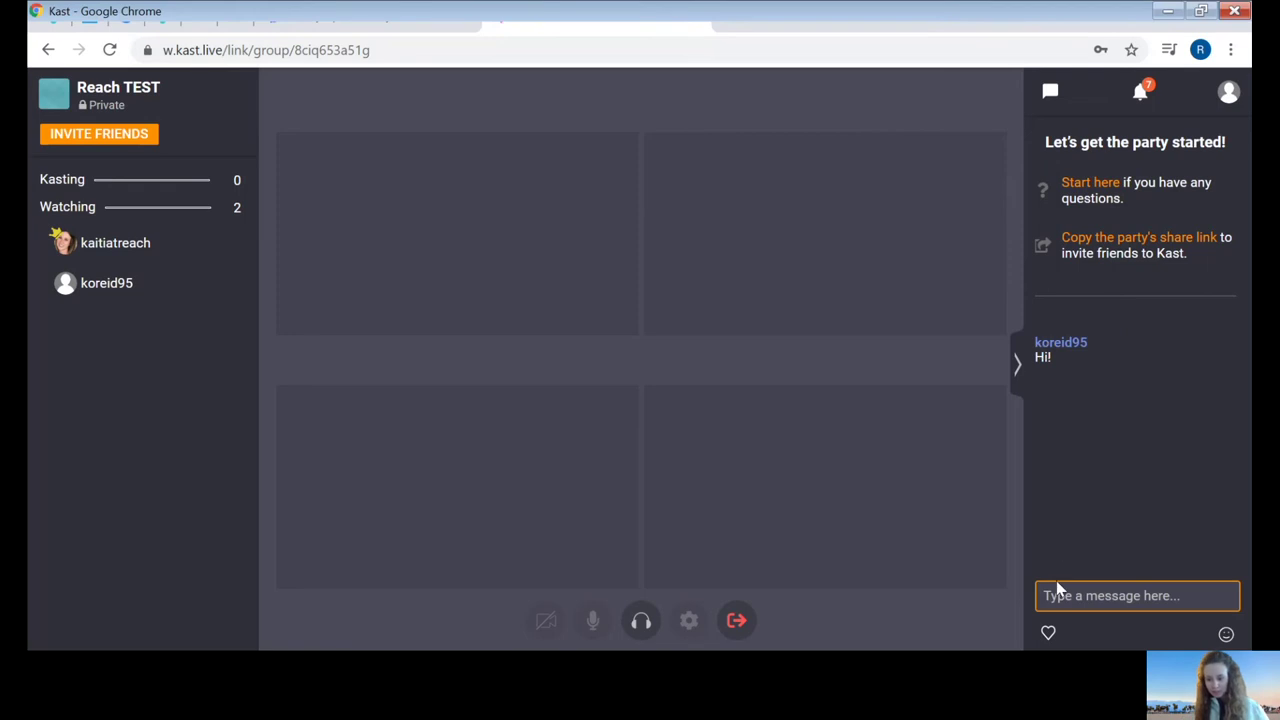
Send a laughing-face reaction to the party and post the winking tongue-out emoji in the chat
left_click(1050, 635)
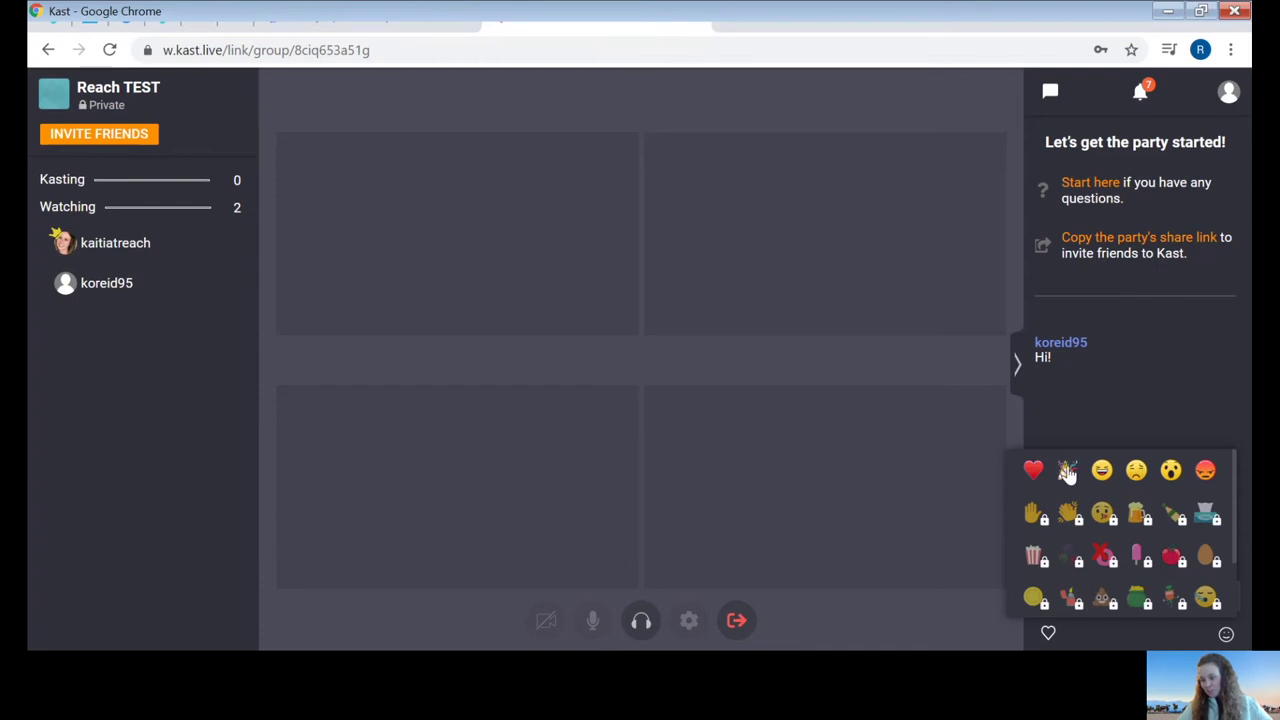
left_click(1101, 470)
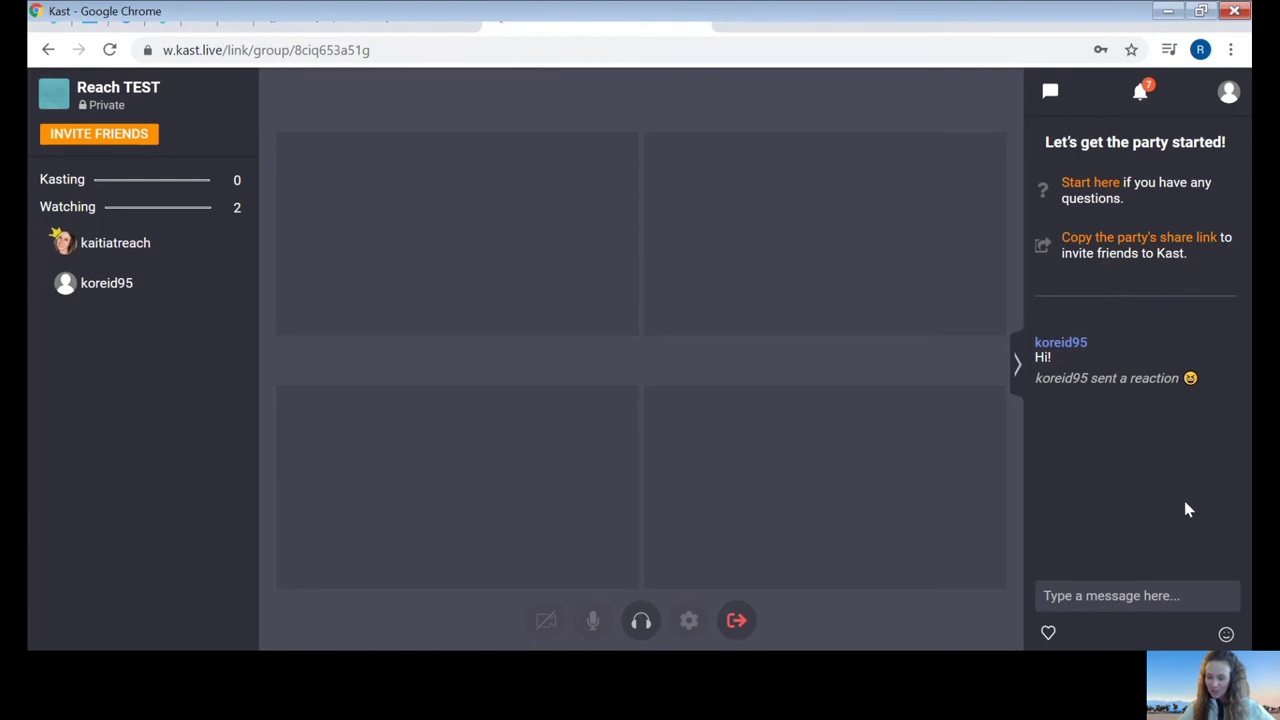
left_click(1226, 636)
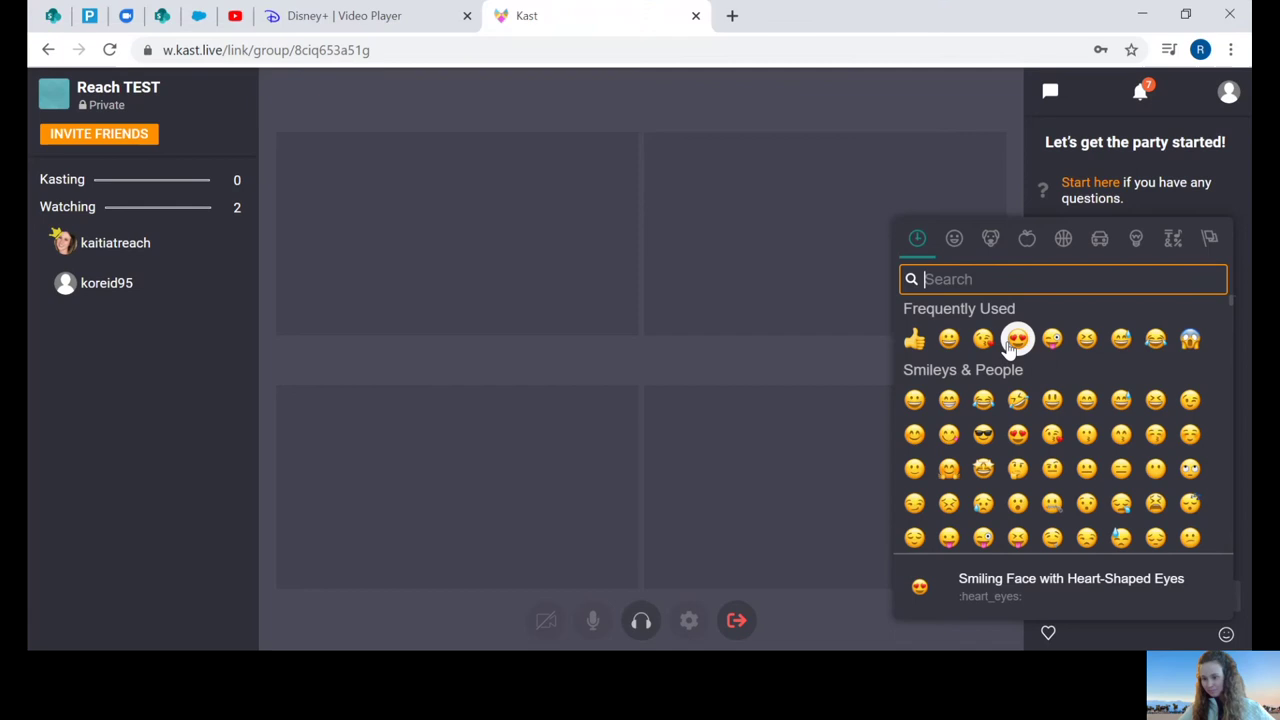
left_click(1052, 339)
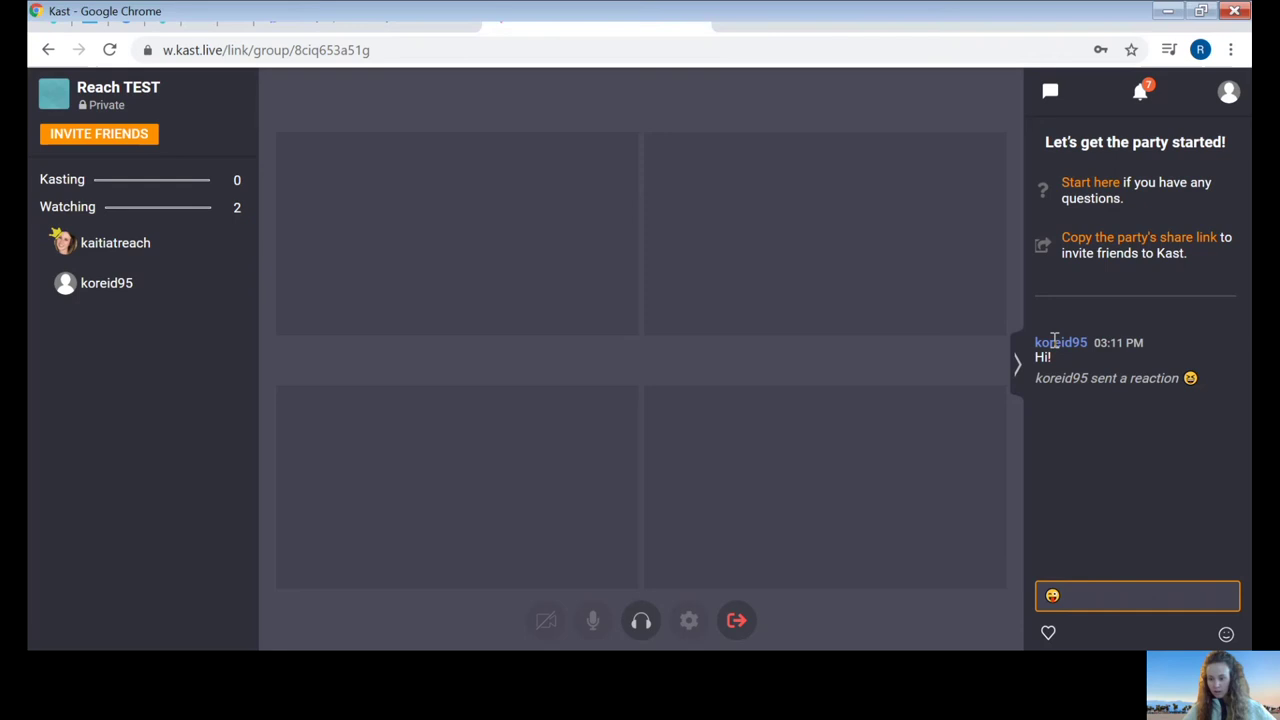
key("Return")
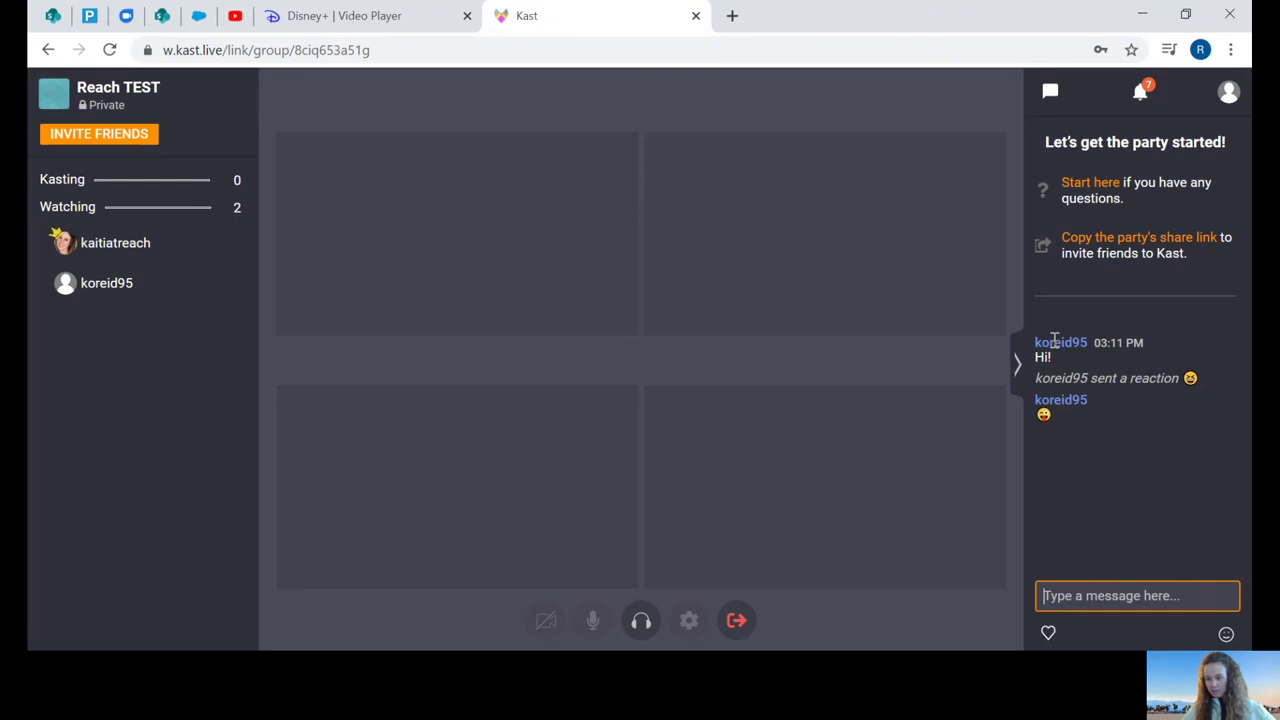